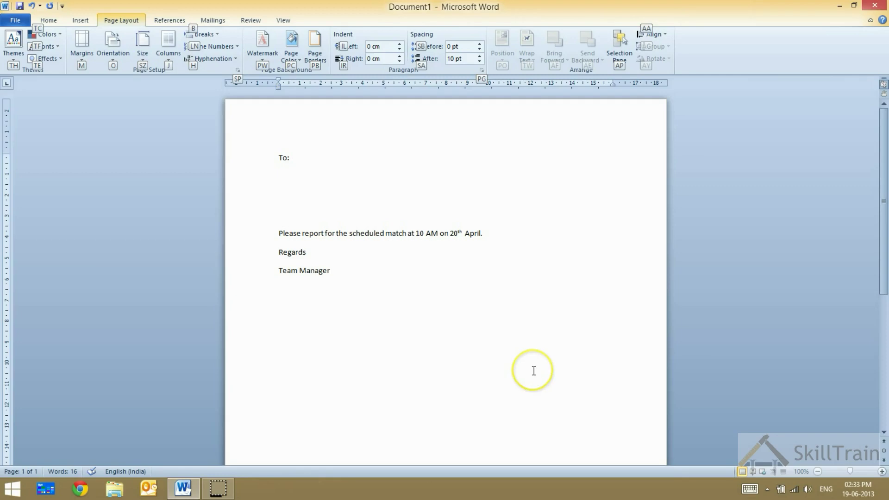
Step: Insert a blank line above the match notice and type 'Dear' on it
left_click(394, 302)
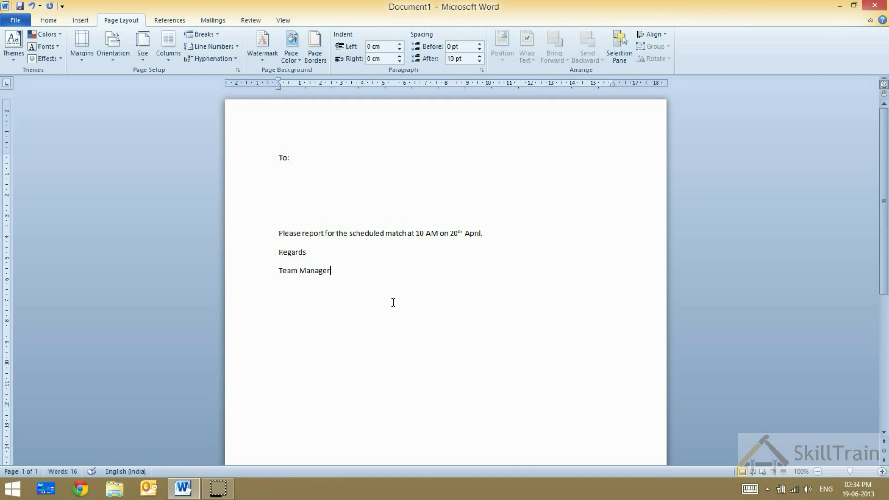
left_click_drag(267, 232, 342, 271)
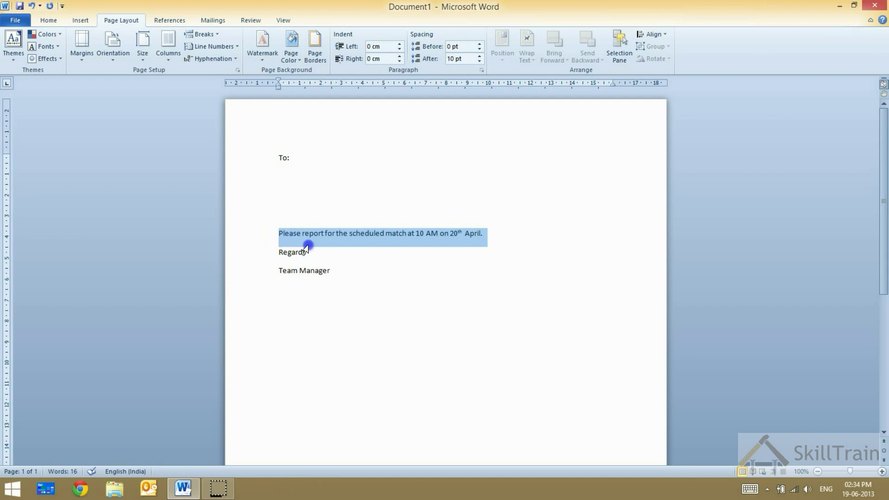
left_click(344, 269)
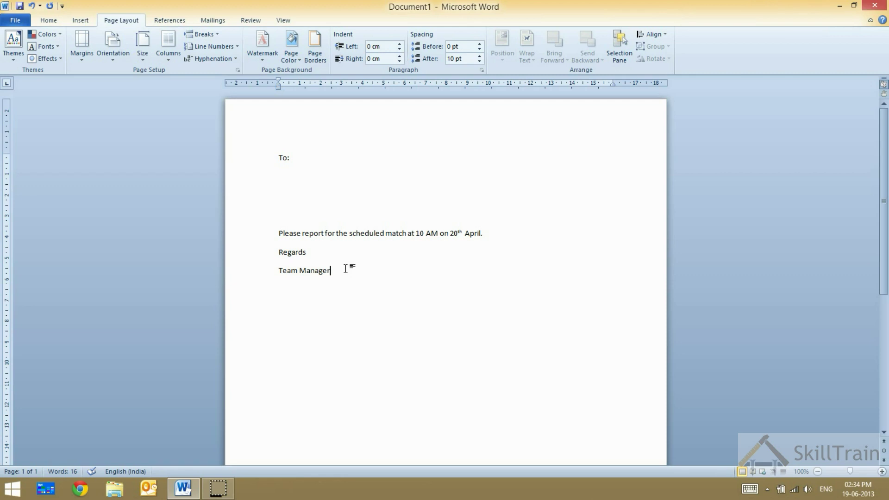
left_click(283, 173)
left_click(394, 204)
key("Return")
key("Return")
key("Down")
key("Down")
type("Dear")
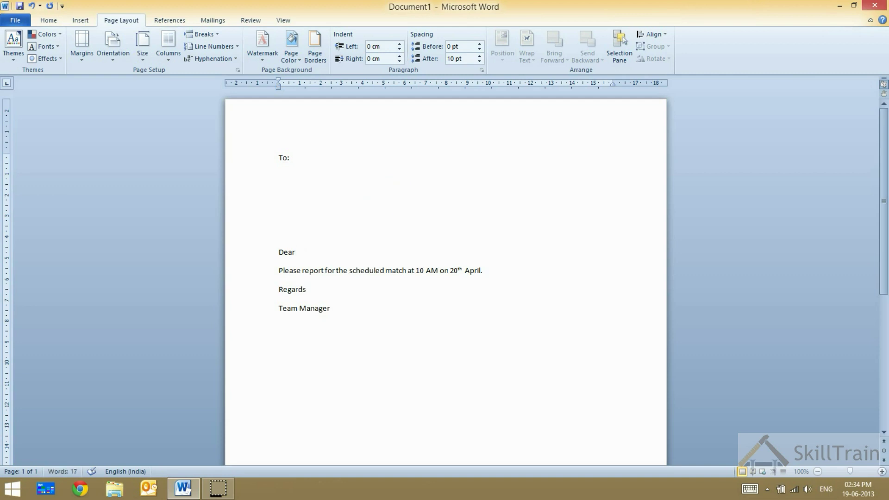
Step: Put the cursor on the empty line under To: to leave room for the address
left_click(274, 175)
left_click(317, 174)
left_click_drag(317, 174, 319, 141)
Step: Set Start Mail Merge to Letters and bring up the Select Recipients choices
left_click(205, 23)
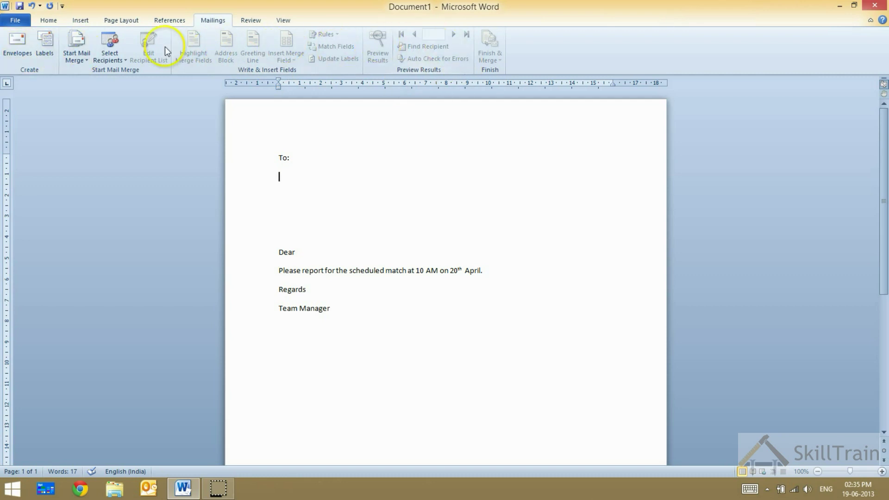
left_click(72, 57)
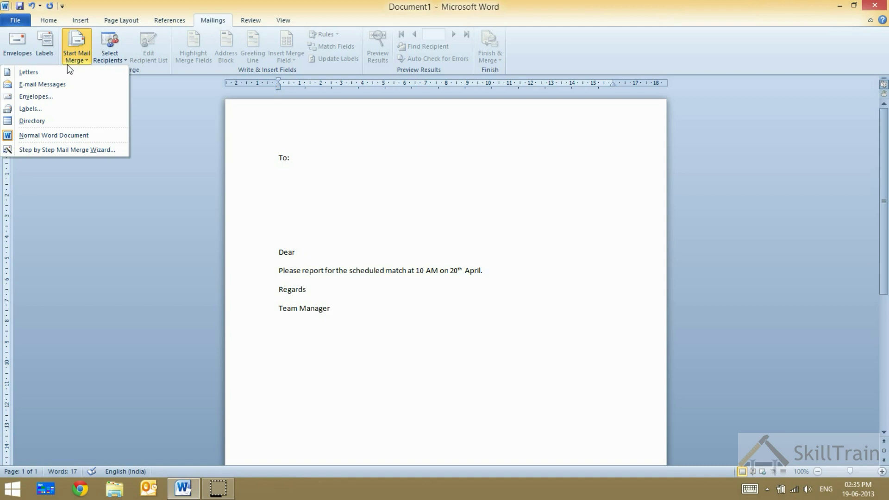
left_click(69, 75)
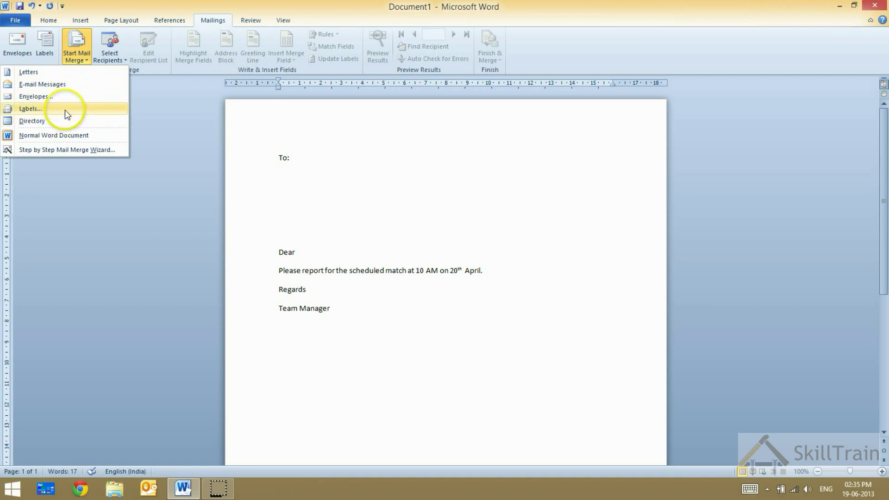
left_click(63, 73)
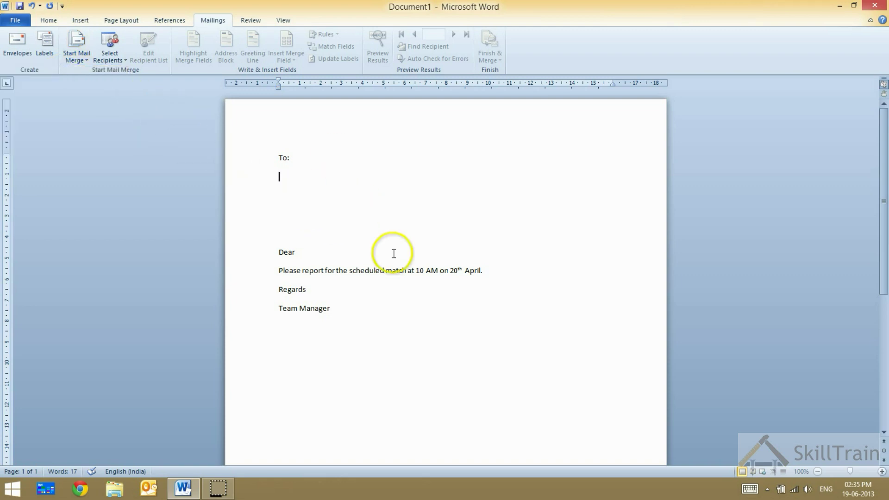
left_click(81, 63)
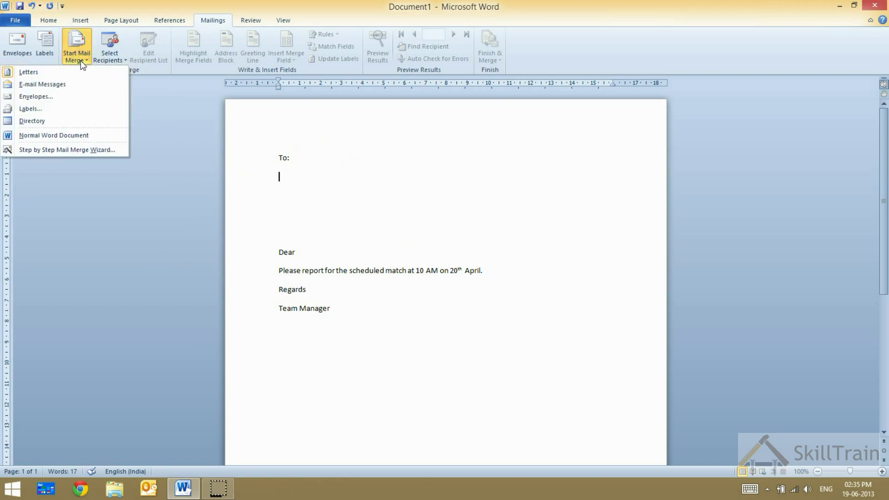
left_click(80, 59)
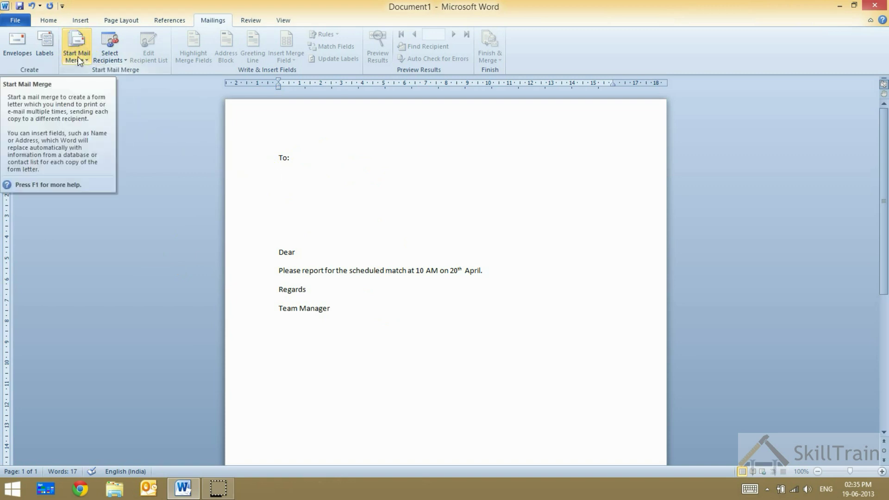
left_click(112, 65)
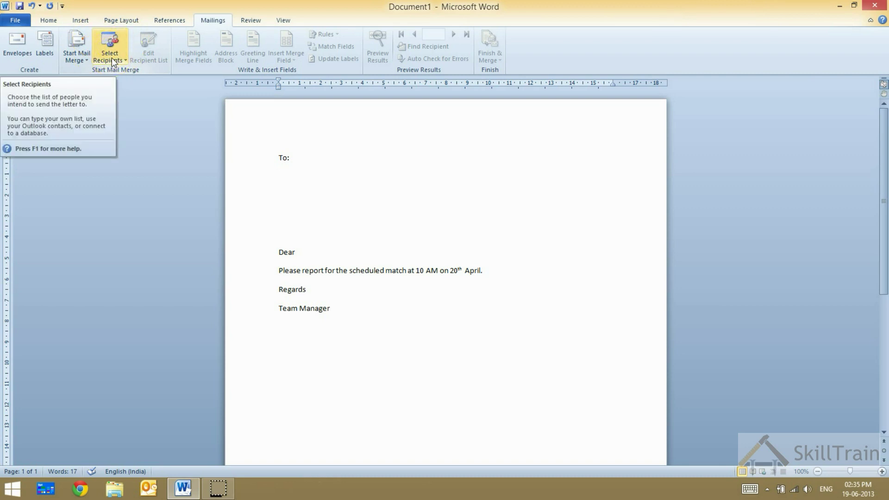
left_click(113, 58)
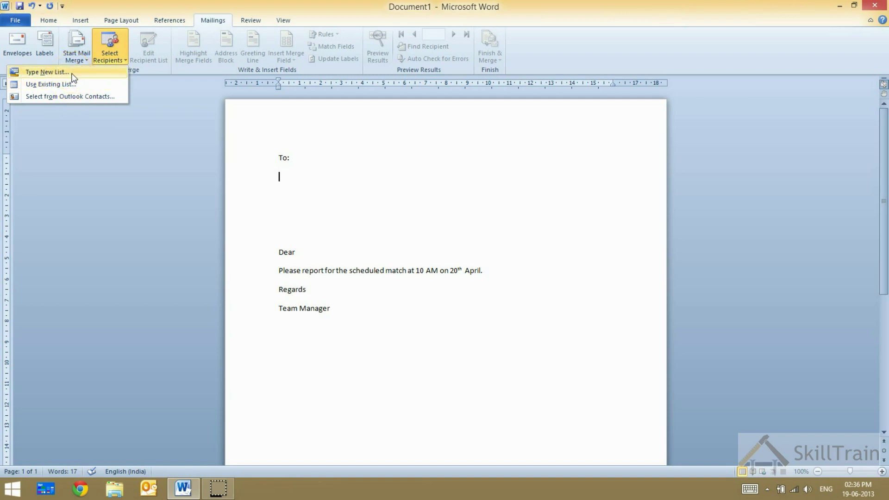
Step: Start a new recipient list with the first cricketer's title Mr., full name and company India
left_click(72, 74)
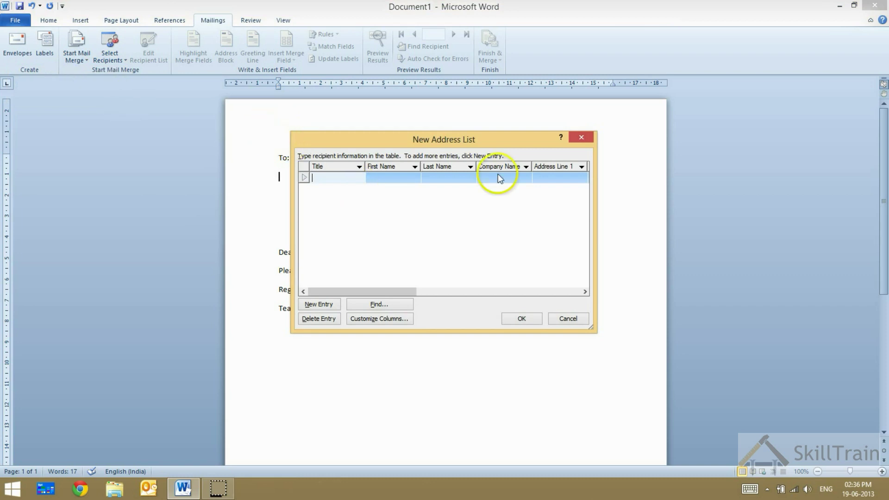
left_click(324, 181)
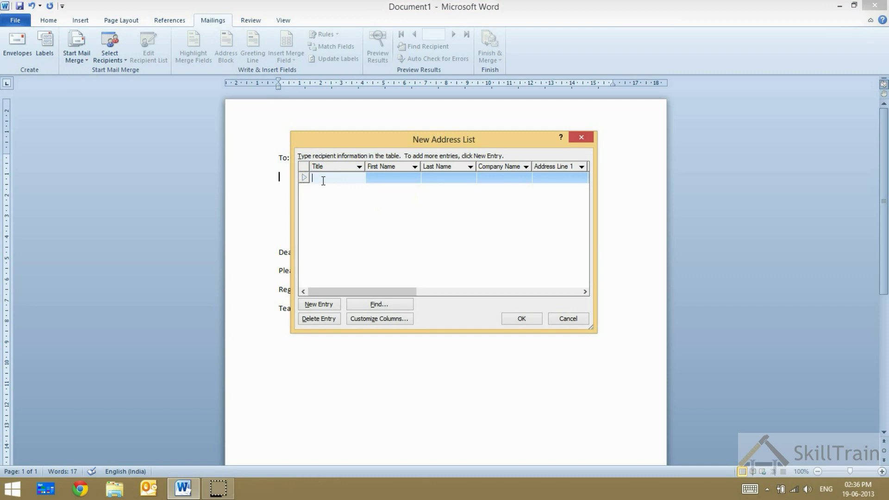
type("Mr.")
key("Tab")
type("Sachin")
key("Tab")
type("Tendulkar")
key("Tab")
type("BCC")
key("BackSpace")
key("BackSpace")
key("BackSpace")
type("India")
Step: Fill in Mumbai address, Maharashtra, 400001, India and the phone numbers, then add a second row
key("Tab")
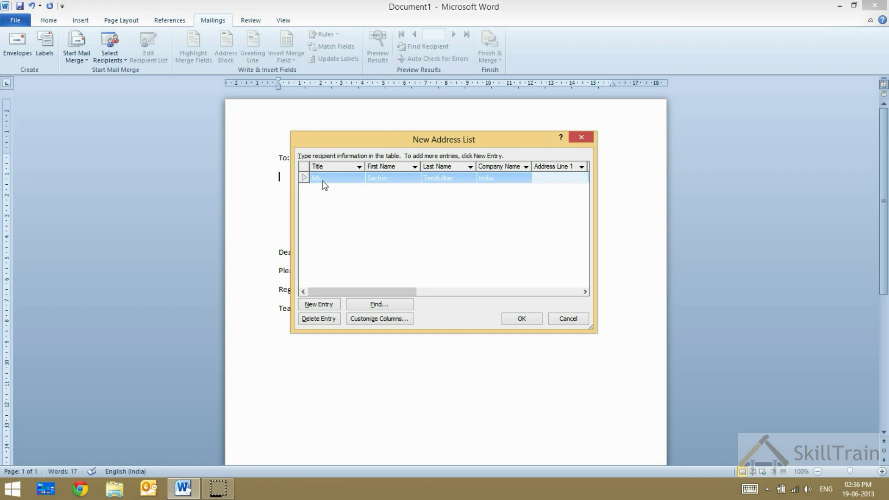
type("Mumbai")
key("Tab")
type("Mumbai")
key("Tab")
type("Mumbai")
key("Tab")
type("Maharashtra")
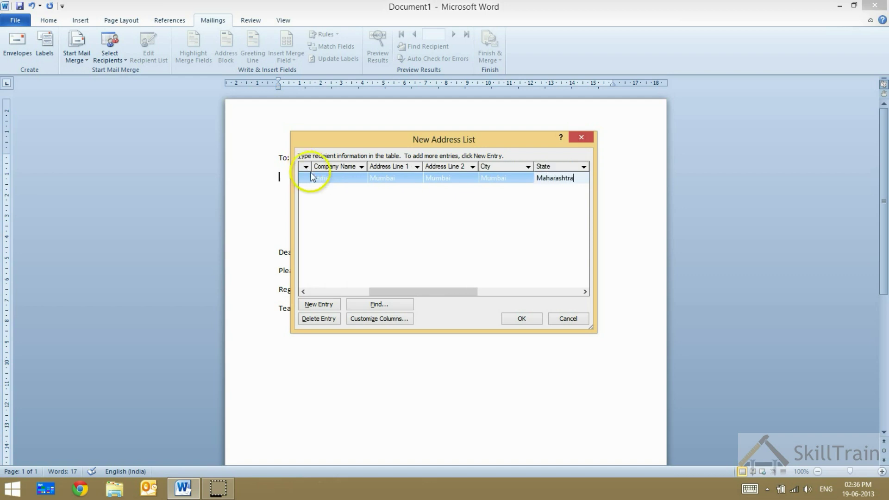
key("Tab")
type("400001")
key("Tab")
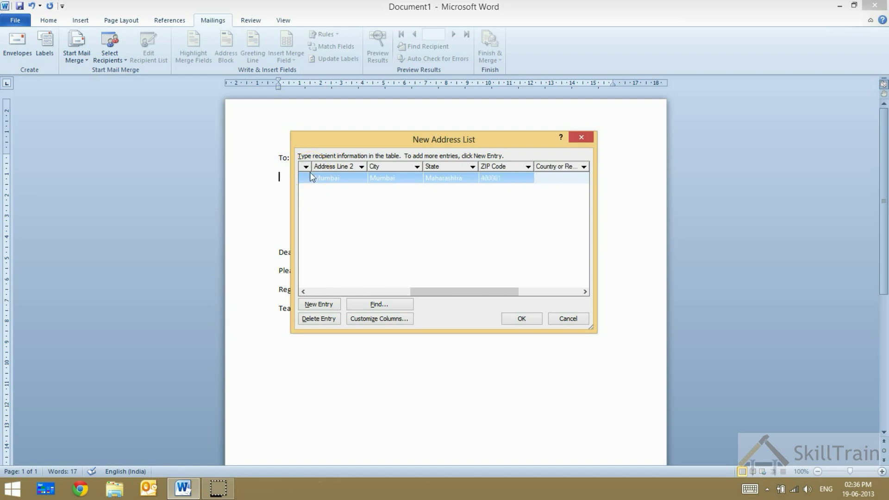
type("India")
key("Tab")
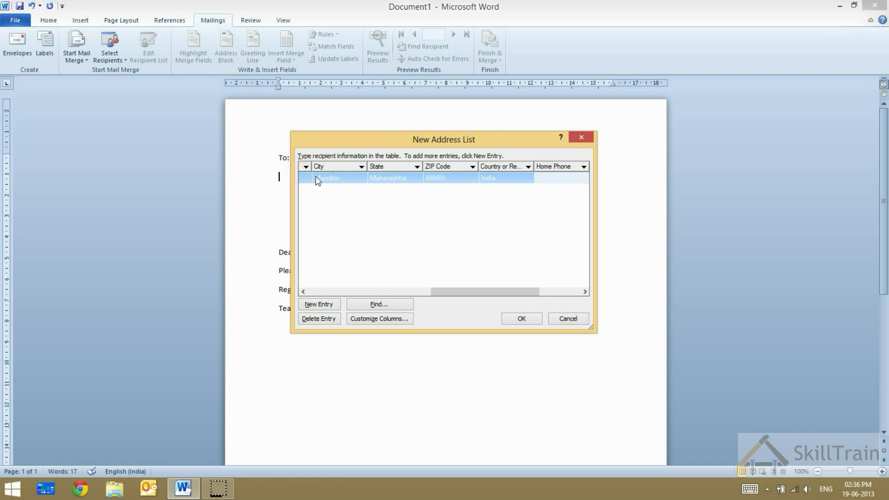
type("98989898")
key("Tab")
type("98989898")
key("Tab")
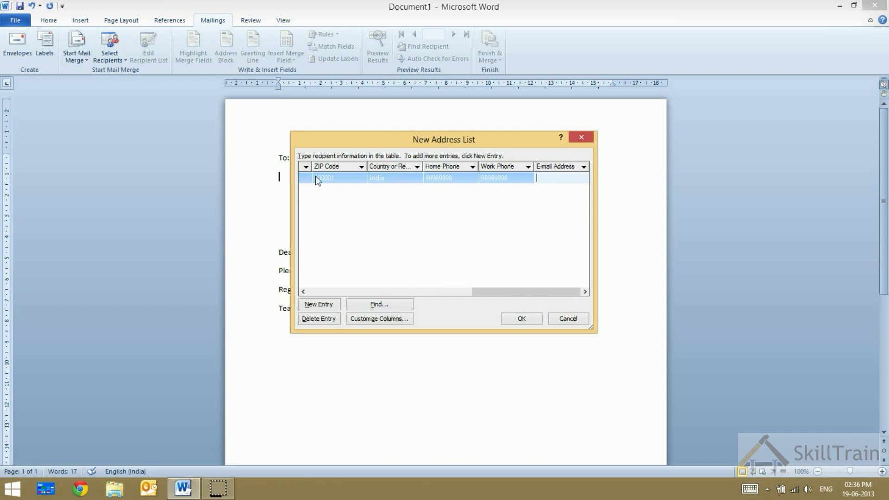
key("Tab")
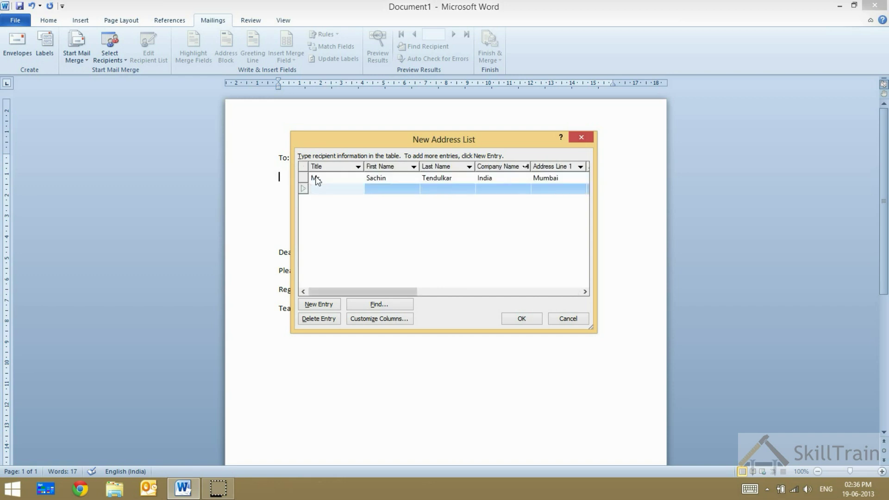
Step: Enter the second recipient's title Mr., full name, company India and Ranchi address lines
type("Mr.")
key("Tab")
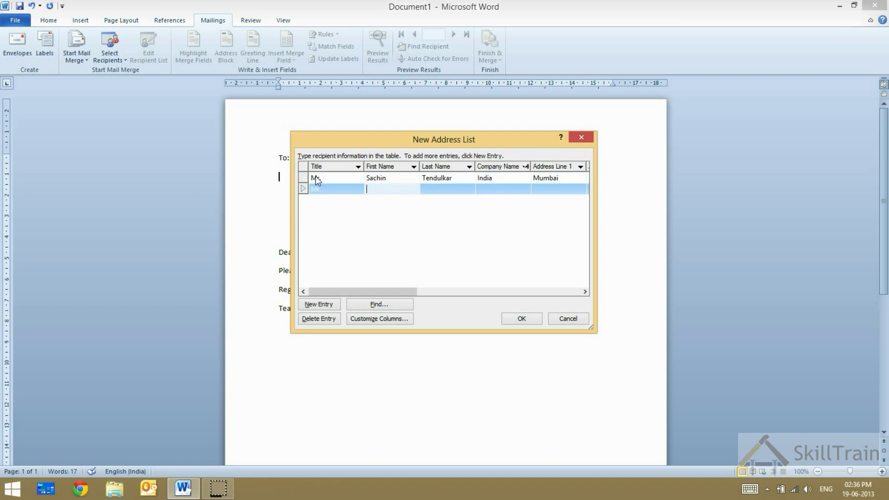
type("MS")
key("Tab")
type("Dhoni")
key("Tab")
type("India")
key("Tab")
type("Ranchi")
key("Tab")
type("Ranc")
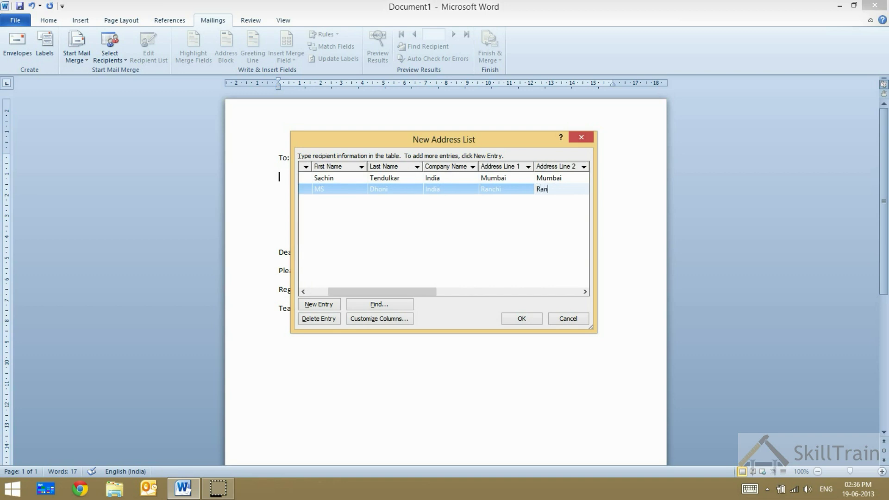
type("hi")
Step: Set city Ranchi, state Jharkhand, ZIP 500001, country India, and start a third row
key("Tab")
type("Ranch")
key("Tab")
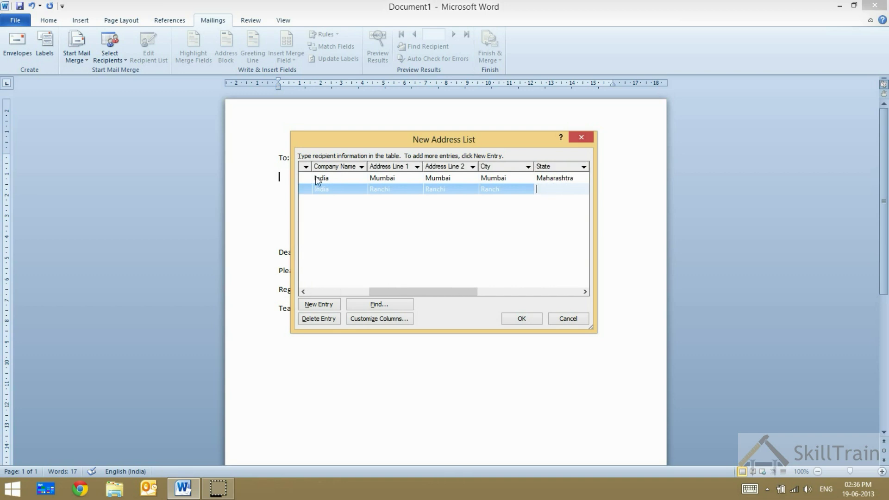
key("shift+Tab")
type("i")
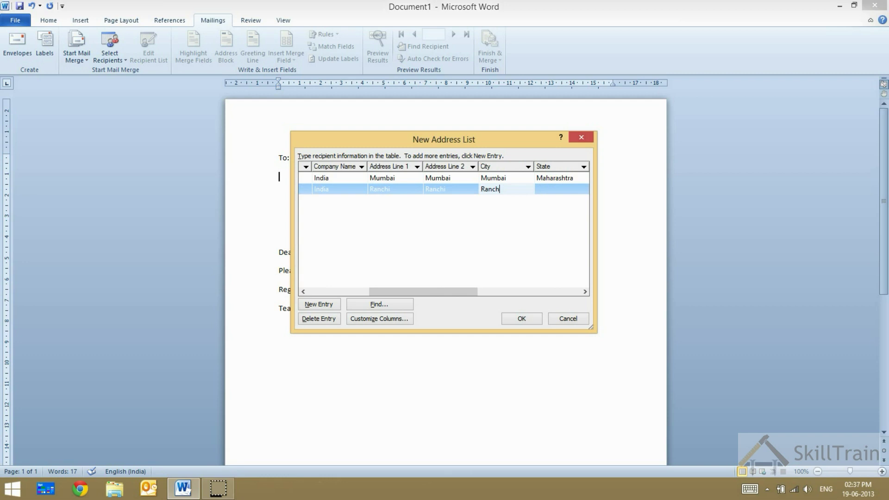
key("Tab")
type("Jharkhand")
key("Tab")
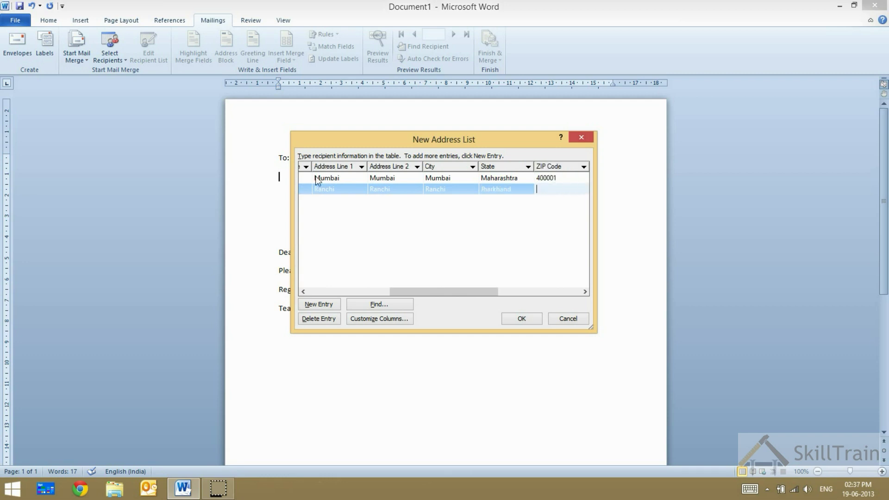
type("50000")
type("1")
key("Tab")
type("India")
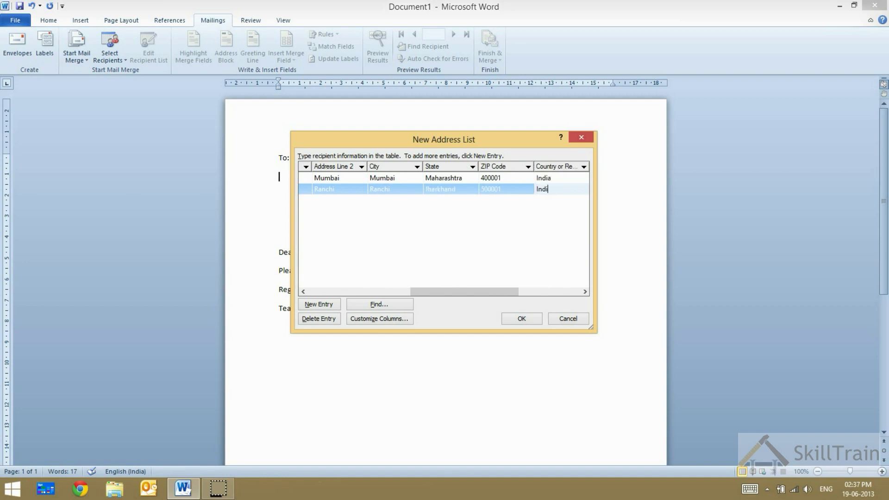
key("Tab")
key("Tab")
key("Tab")
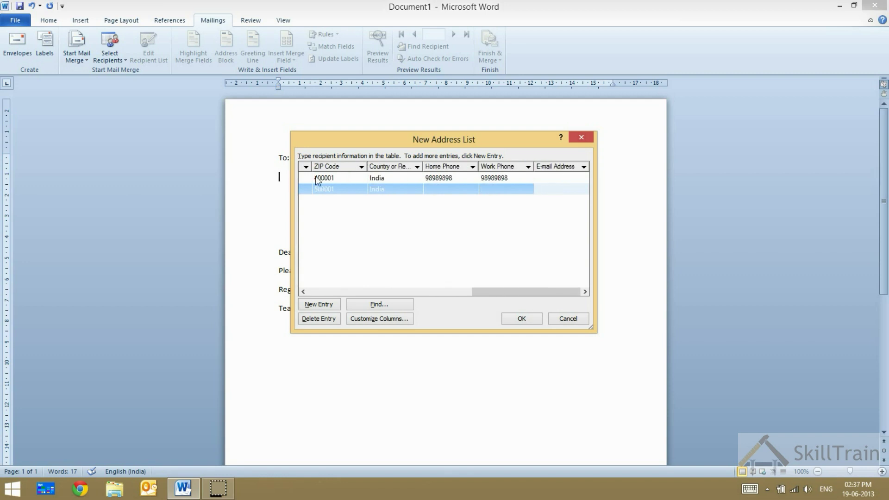
key("Tab")
Step: Enter the third recipient's title Mr., full name and company India
type("Mr")
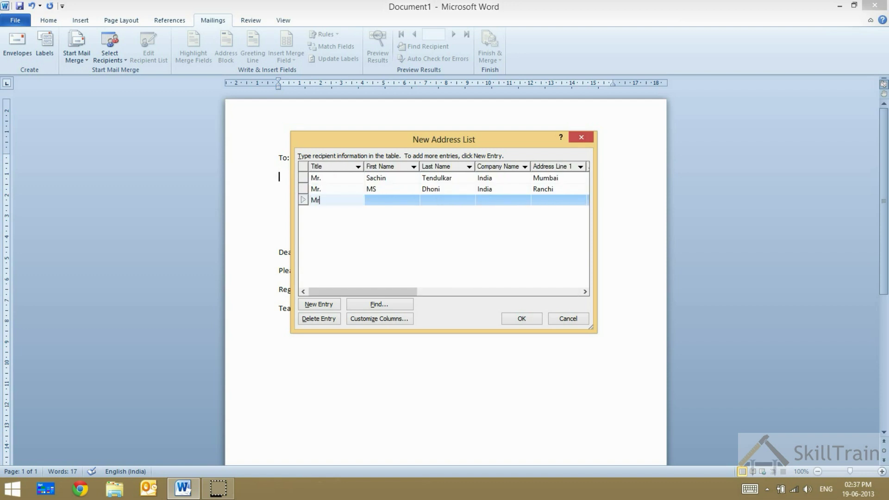
type(". R")
key("BackSpace")
key("BackSpace")
key("Tab")
type("R")
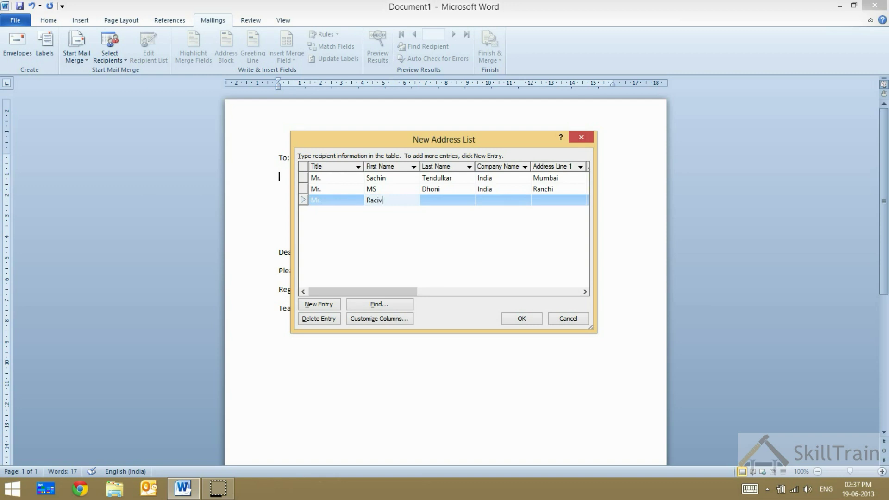
type("er")
key("Tab")
type("Ashwin")
key("Tab")
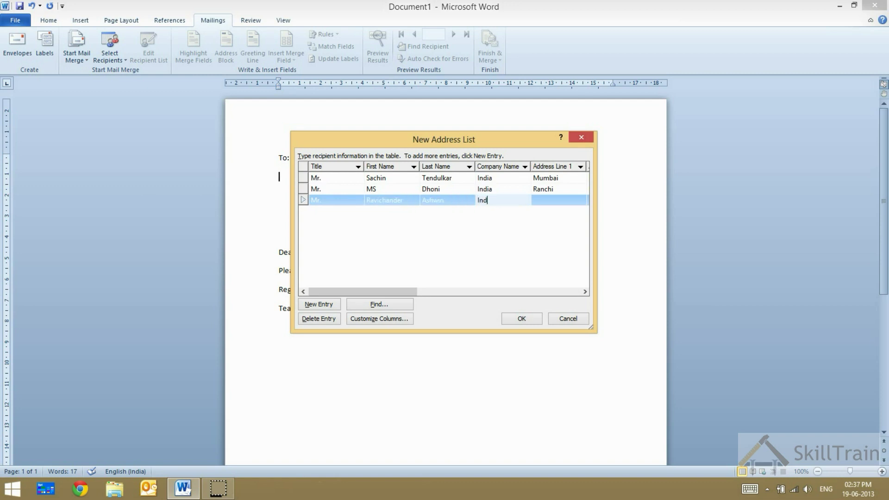
type("ia")
key("Tab")
Step: Fill in Chennai address, Tamil Nadu, 600001, country India, and finish the list with OK
key("Tab")
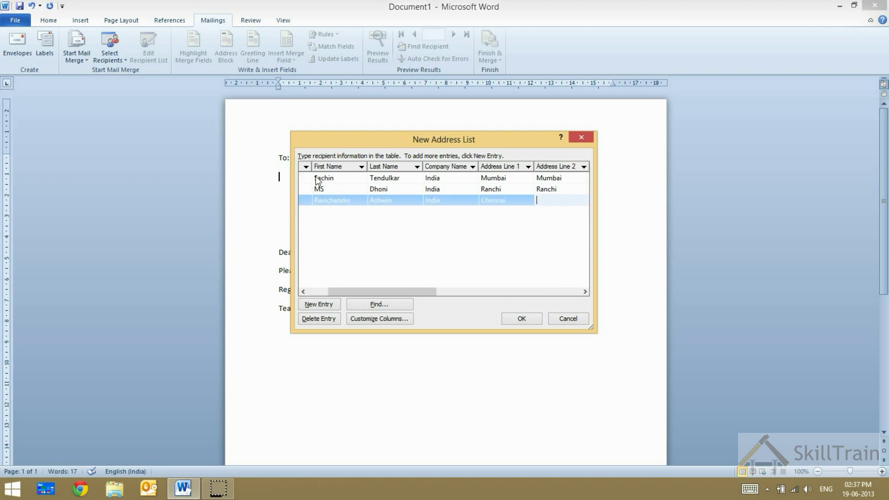
type("ai")
key("Tab")
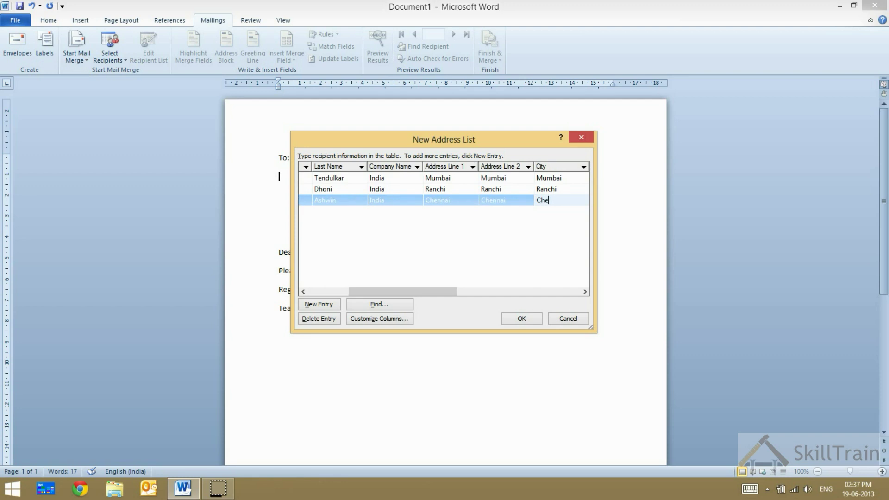
type("nnai")
key("Tab")
type("Tamil Nadu")
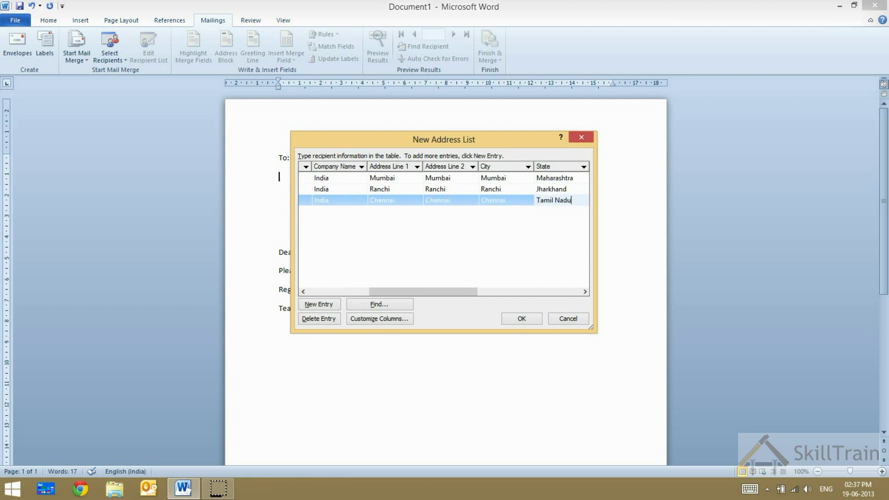
key("Tab")
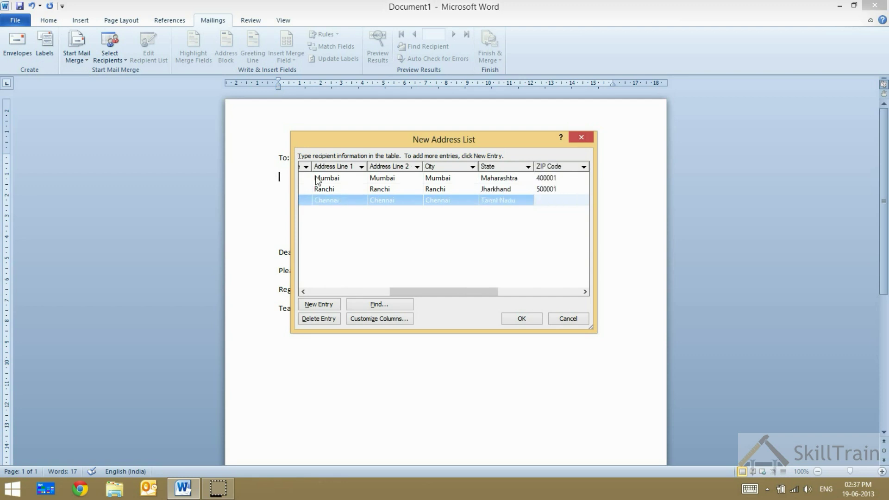
type("1")
key("Tab")
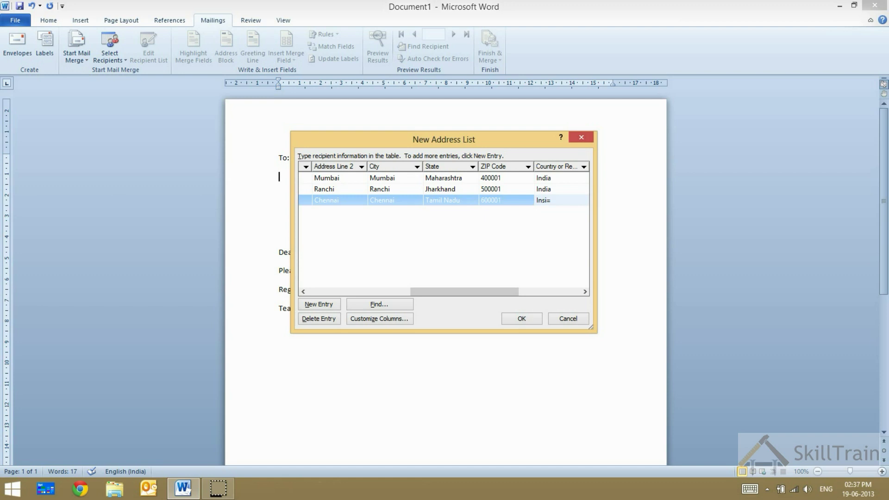
key("Tab")
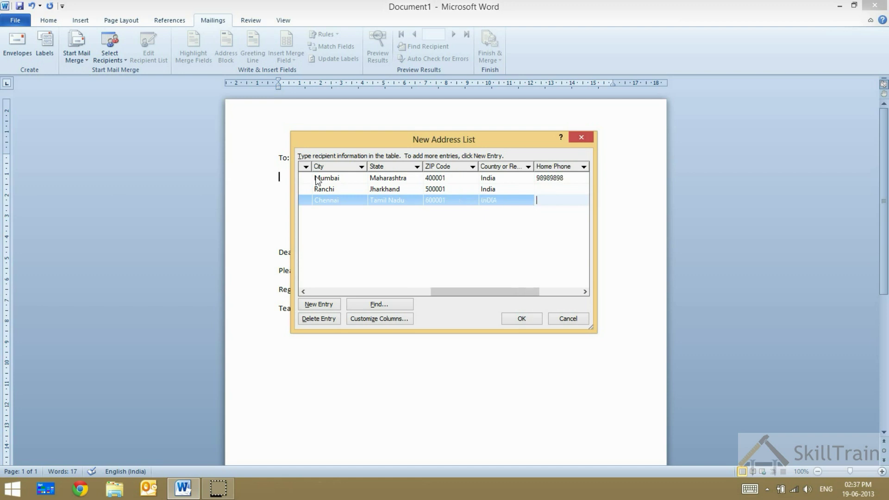
key("shift+Tab")
type("India")
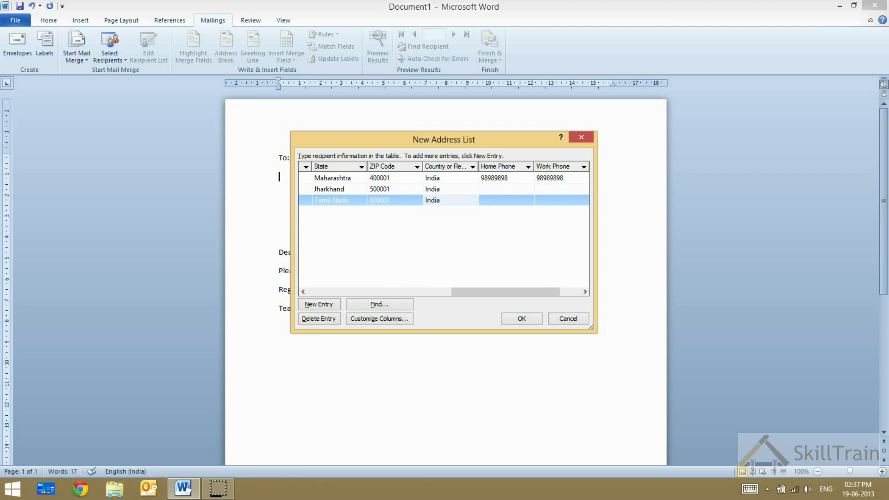
key("Tab")
key("Tab")
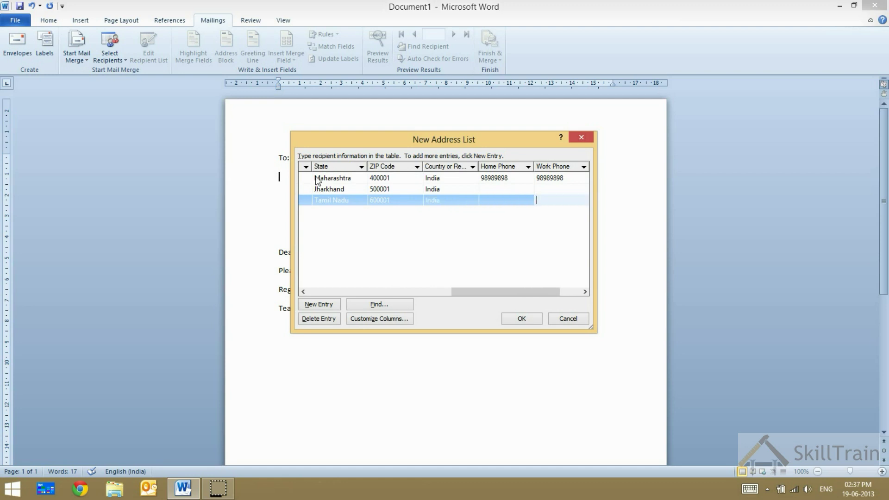
left_click(524, 319)
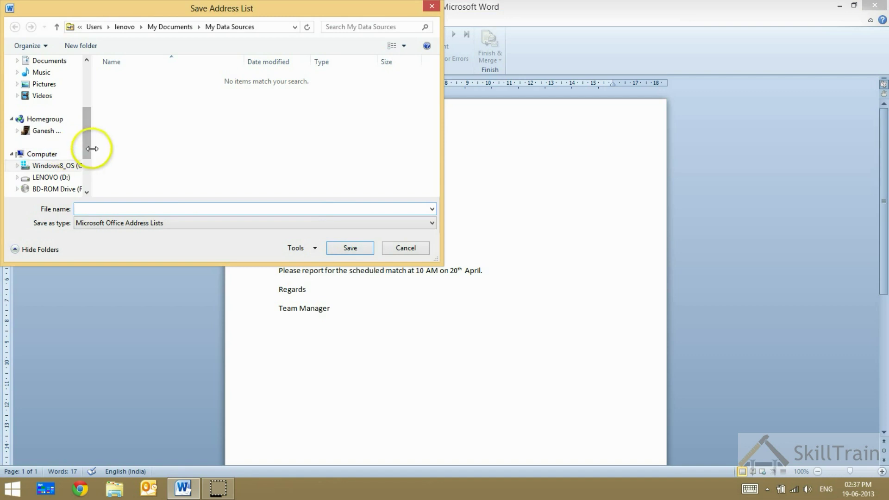
Step: Save the list to the Desktop under the name Address, overwriting the existing Address.mdb
left_click_drag(90, 145, 87, 80)
left_click(59, 101)
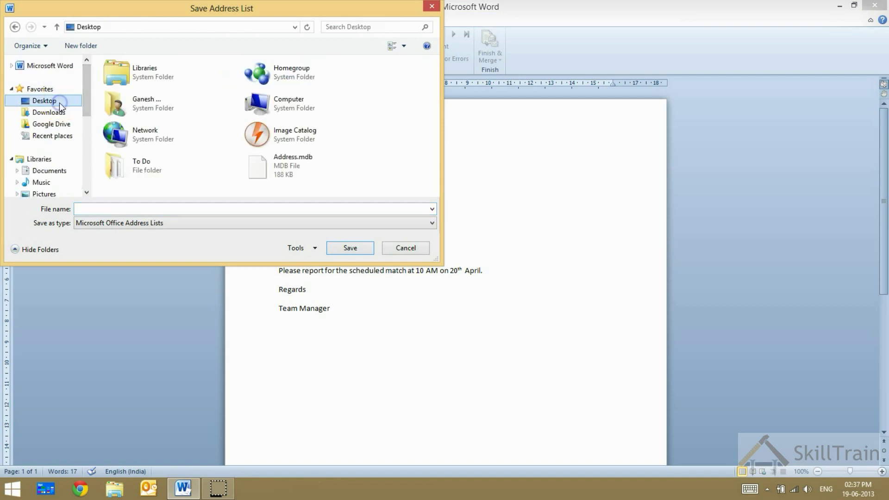
left_click(292, 167)
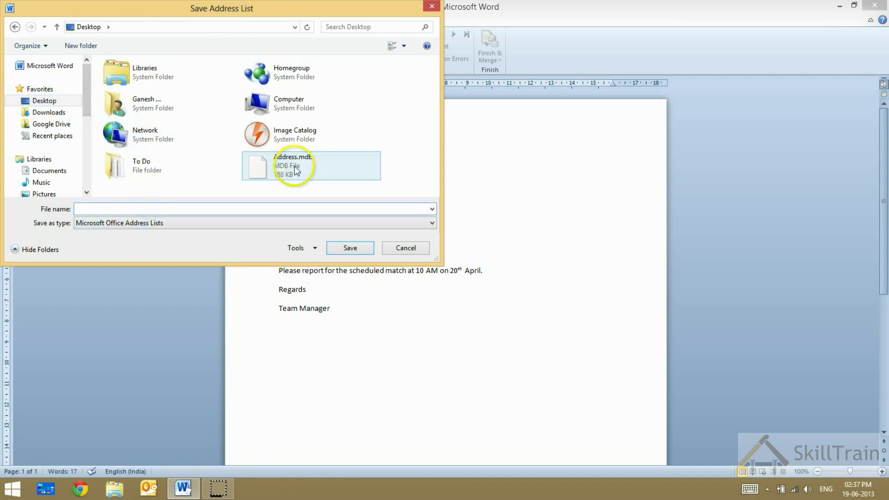
double_click(95, 209)
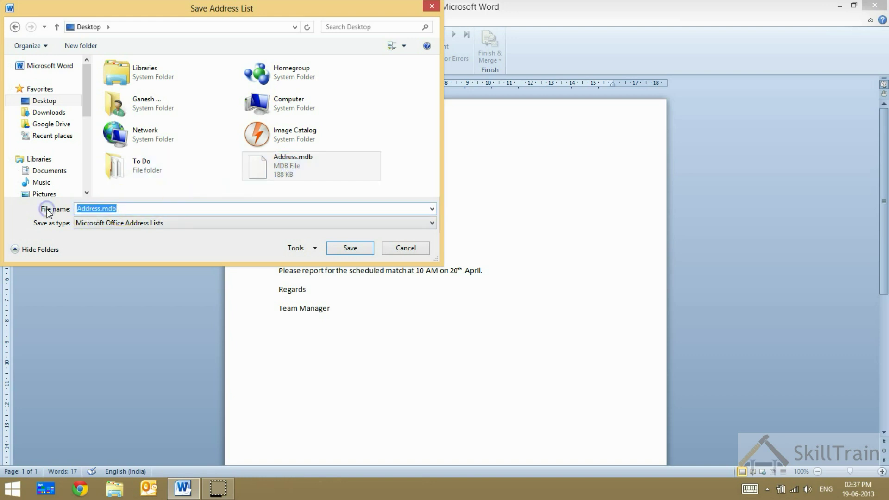
type("Addres")
left_click(336, 248)
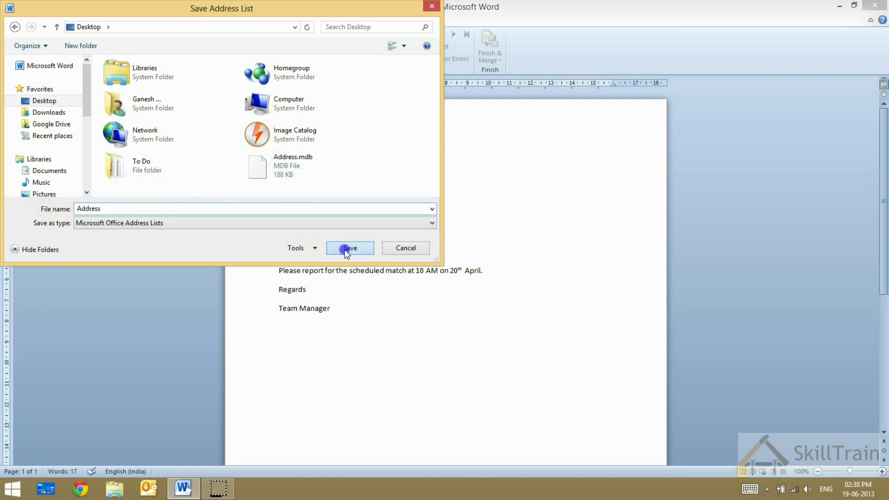
left_click(459, 250)
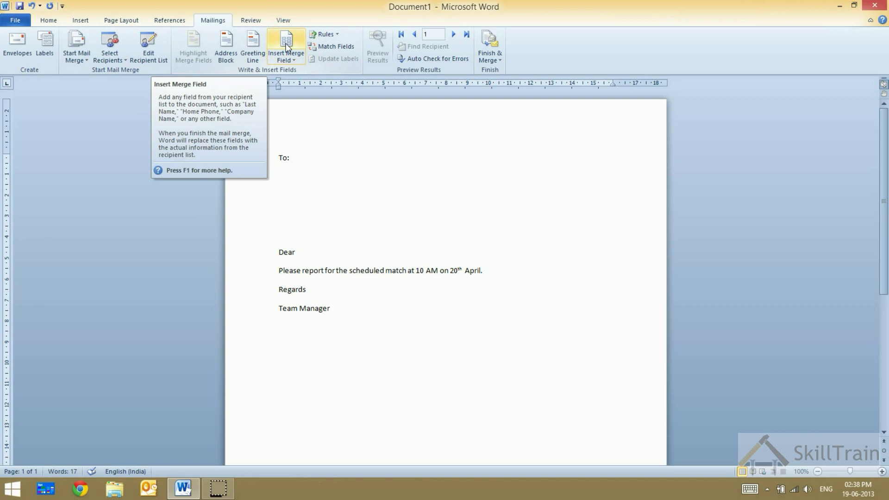
Step: Insert an «AddressBlock» field under To: after previewing all three recipients' addresses
left_click(290, 55)
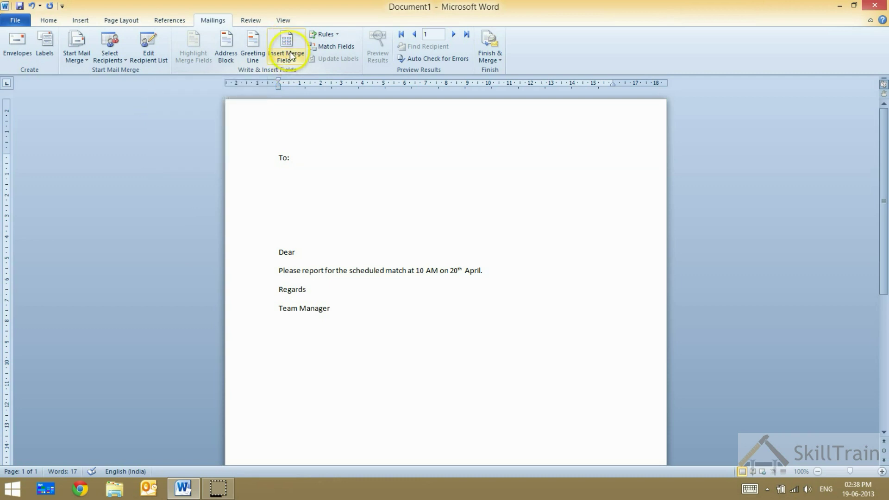
left_click(226, 49)
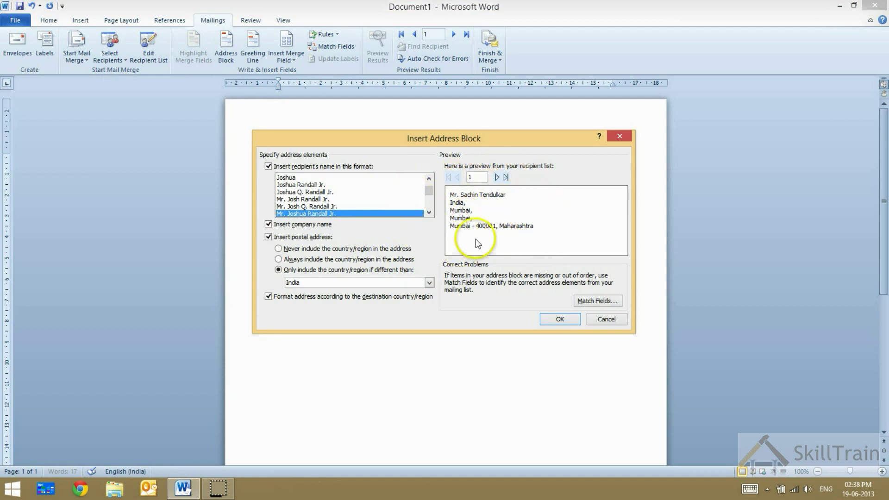
left_click(496, 177)
left_click(496, 177)
left_click(458, 177)
left_click(458, 177)
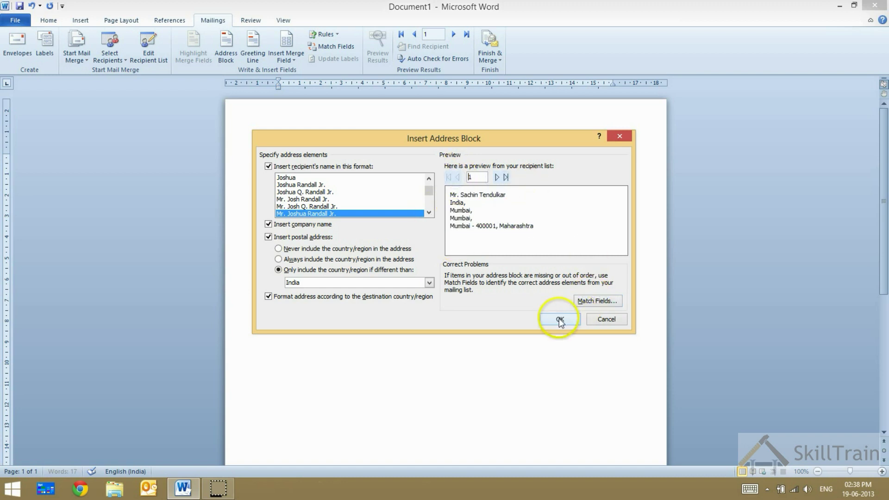
left_click(560, 321)
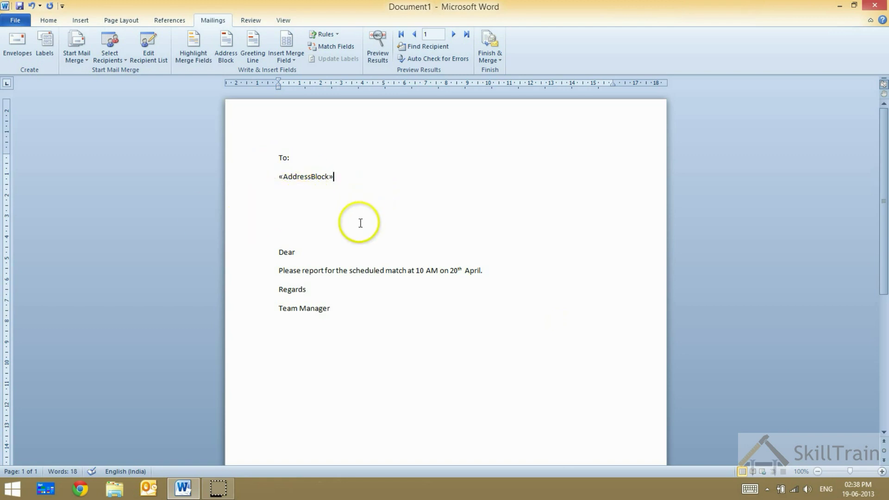
left_click(305, 250)
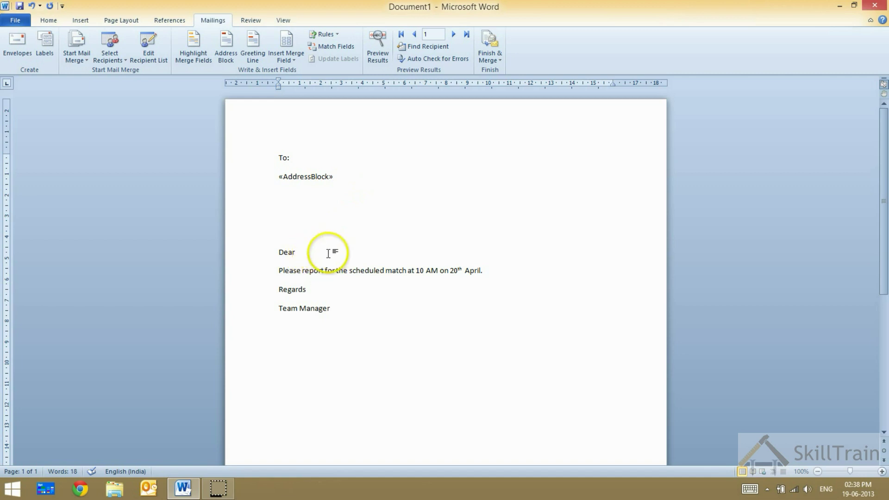
Step: Insert a «GreetingLine» in 'Dear Mr. Randall,' format and delete the leftover plain Dear
left_click(240, 254)
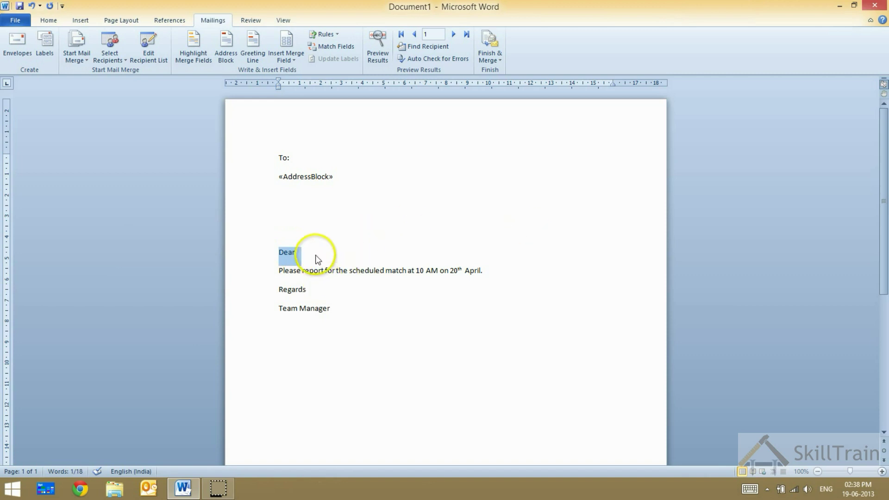
left_click(305, 246)
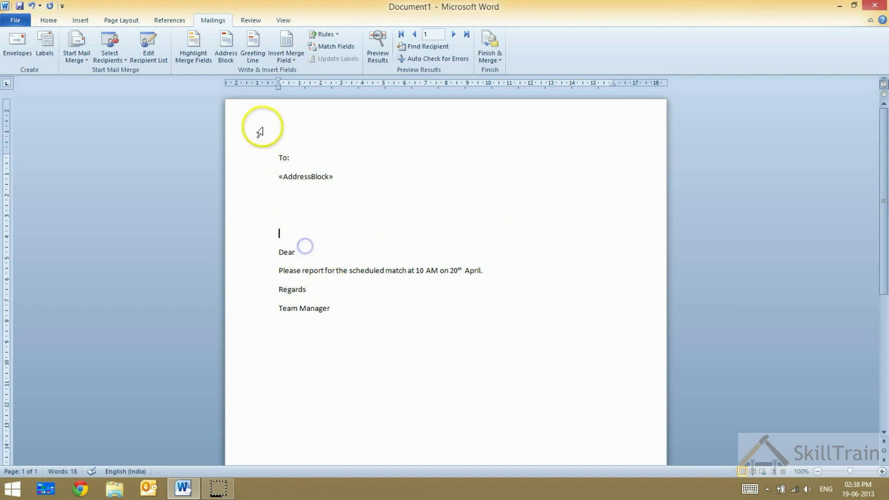
left_click(255, 49)
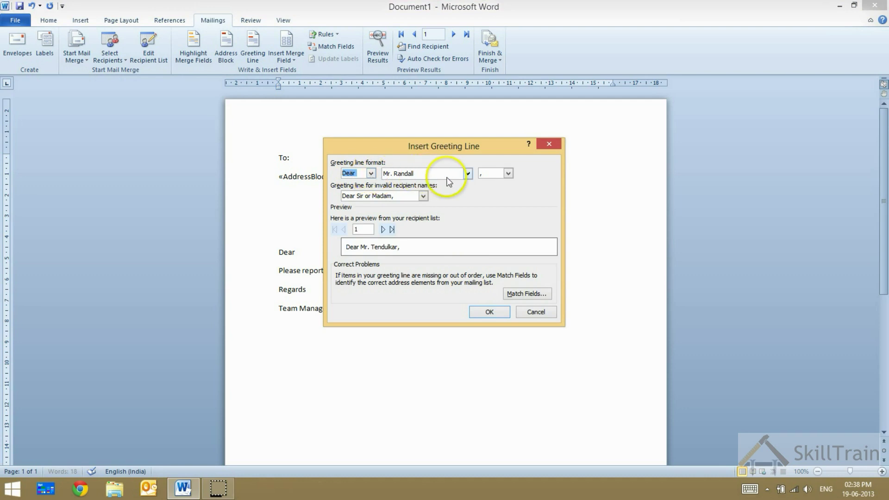
left_click(468, 174)
left_click(469, 175)
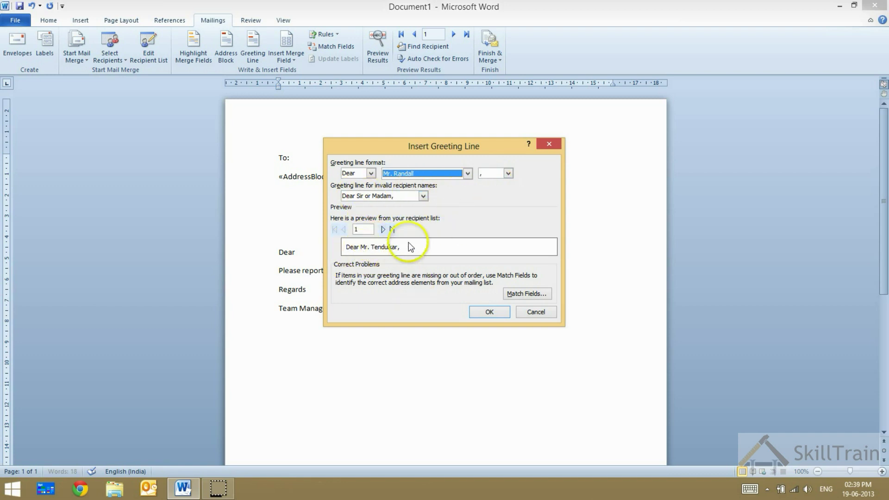
left_click(491, 313)
left_click(317, 254)
key("BackSpace")
key("BackSpace")
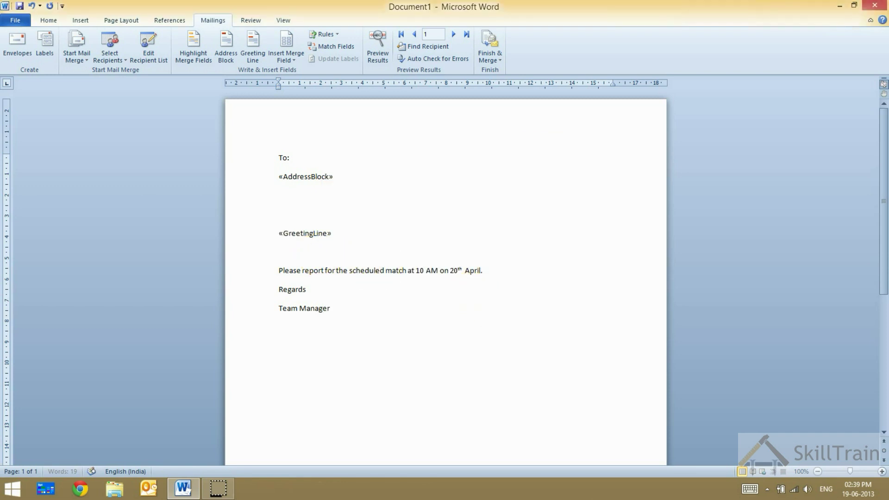
key("BackSpace")
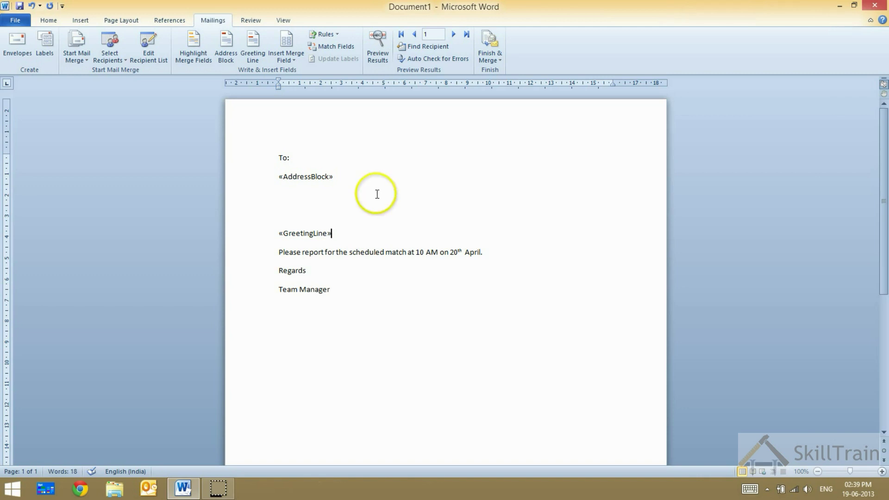
left_click(378, 55)
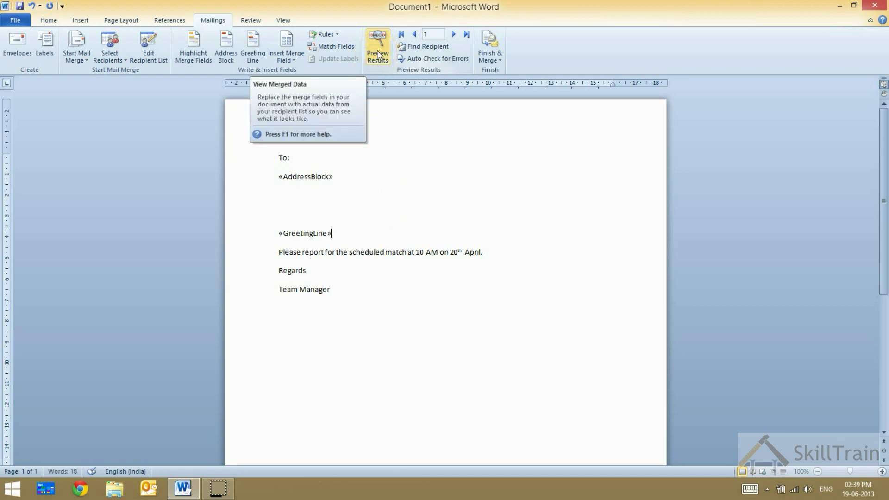
left_click(378, 54)
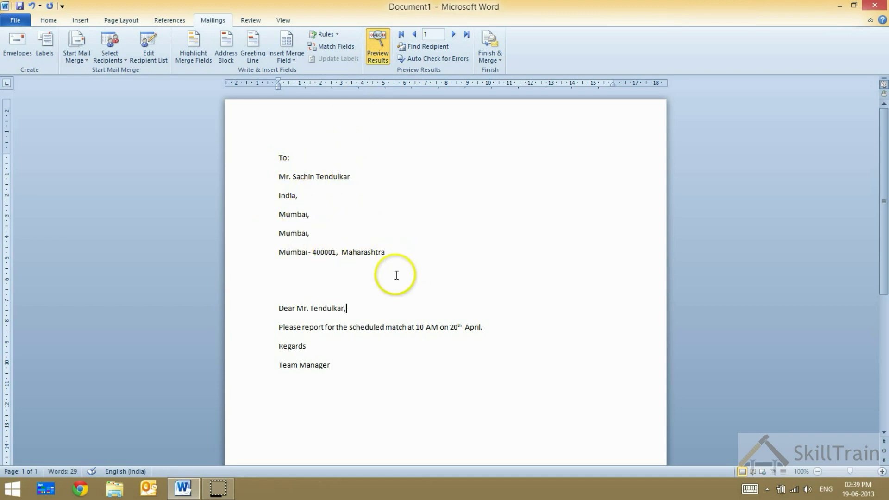
left_click(231, 310)
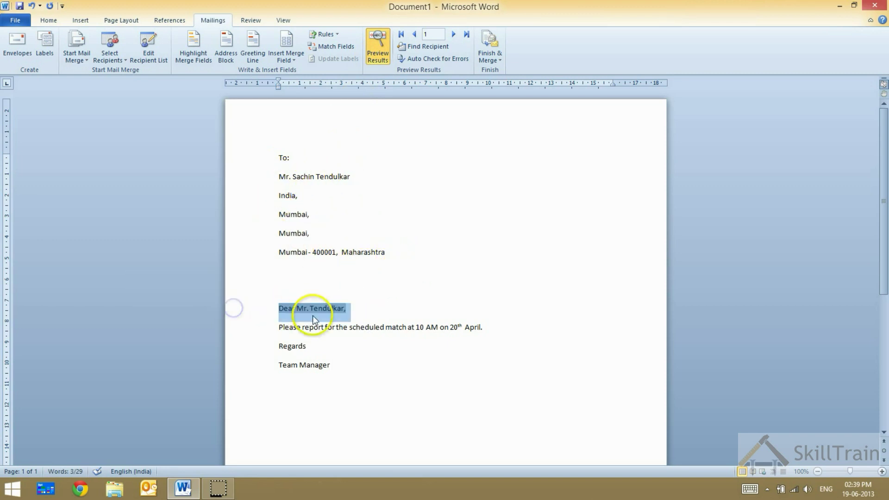
left_click(398, 290)
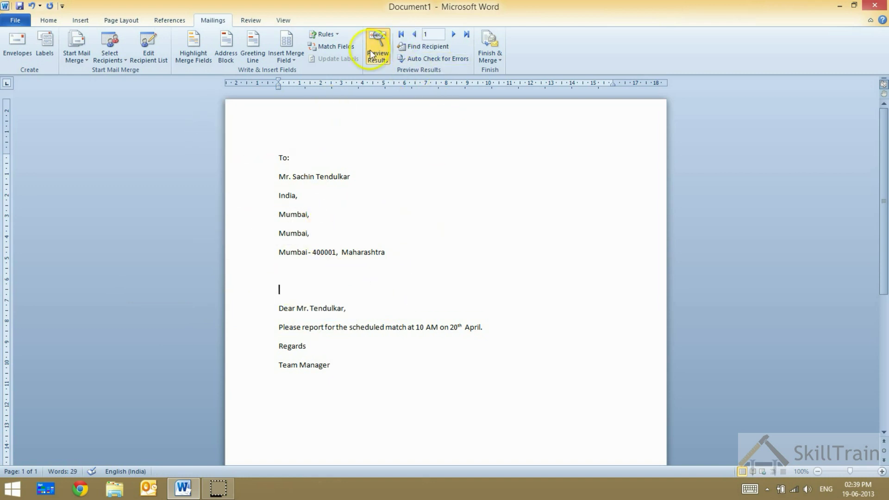
left_click(453, 35)
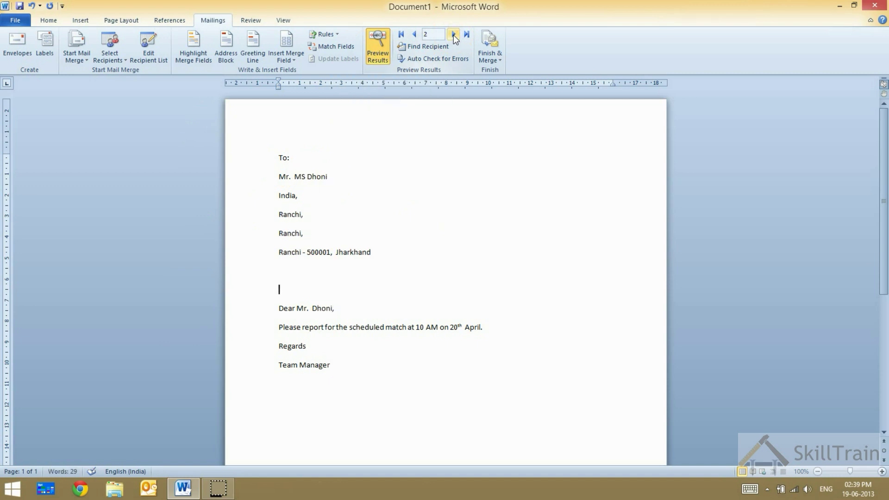
left_click(453, 34)
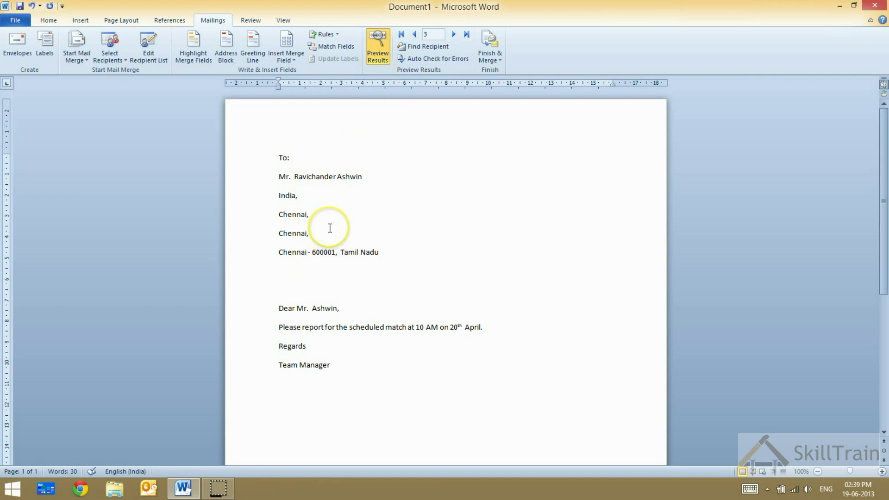
left_click(383, 60)
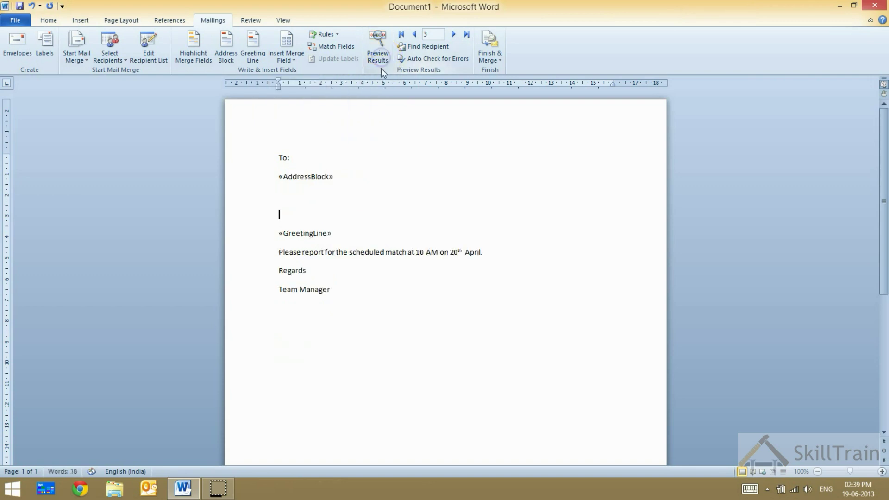
left_click(498, 60)
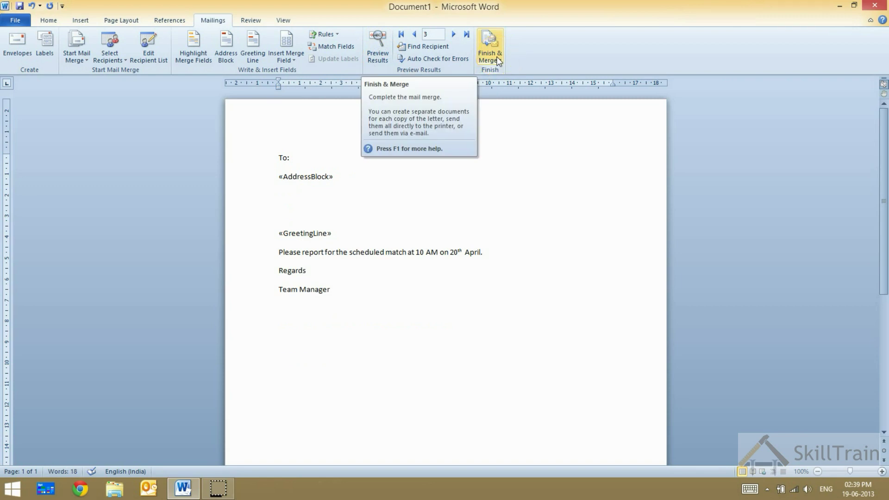
left_click(498, 59)
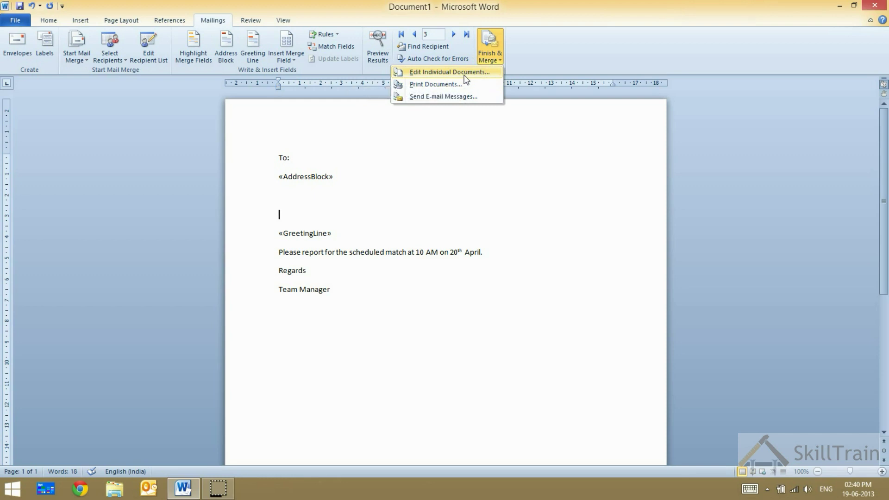
left_click(463, 74)
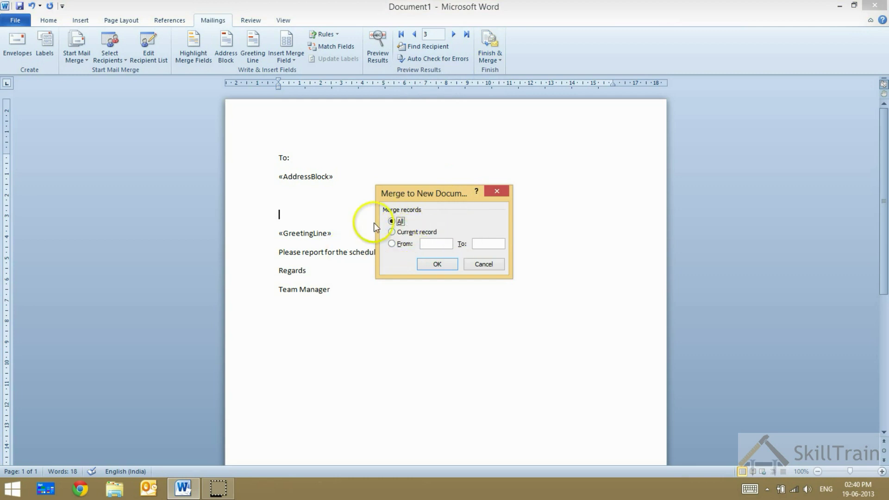
left_click(435, 264)
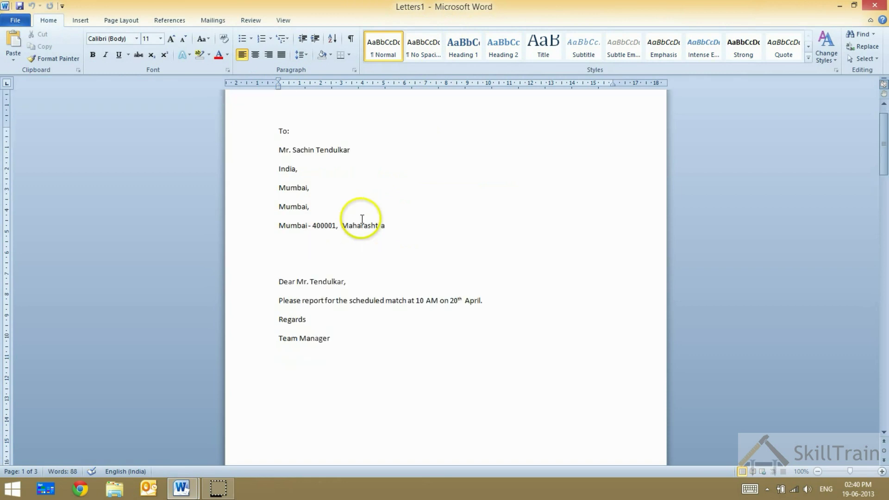
scroll(300, 157, "down", 5)
scroll(298, 185, "down", 7)
scroll(298, 185, "down", 9)
scroll(299, 187, "down", 5)
scroll(298, 189, "down", 2)
scroll(298, 189, "down", 6)
scroll(296, 185, "down", 13)
scroll(301, 199, "down", 2)
scroll(304, 210, "down", 7)
scroll(312, 198, "down", 3)
scroll(309, 206, "up", 13)
scroll(310, 207, "down", 12)
scroll(310, 209, "up", 20)
scroll(308, 208, "up", 7)
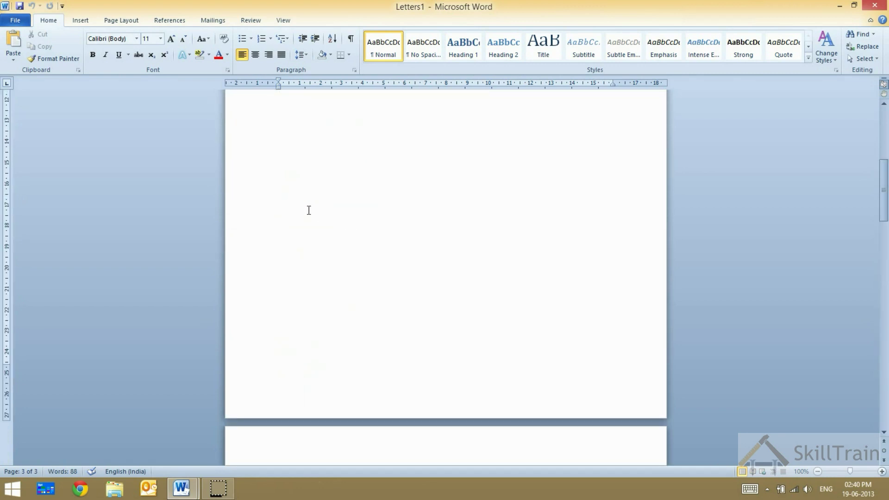
scroll(308, 209, "up", 8)
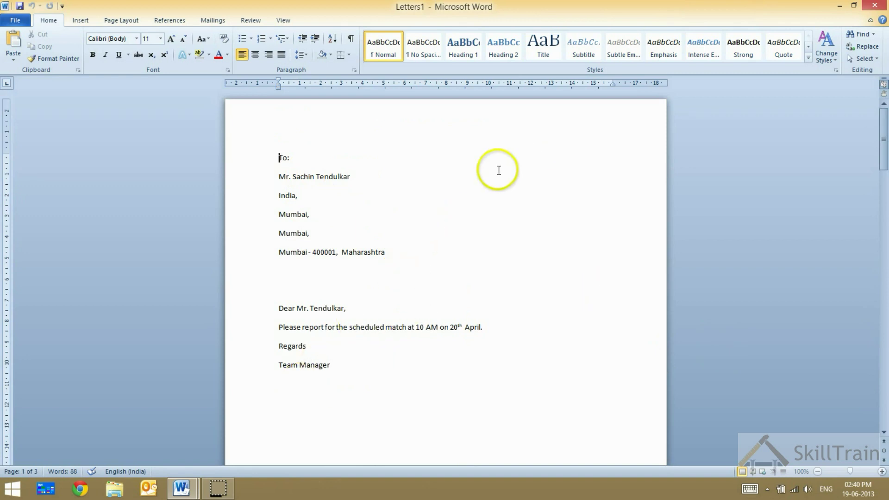
left_click(874, 5)
Step: Close Letters1, then print all merged records on the HP LaserJet Professional M1136 MFP
left_click(457, 258)
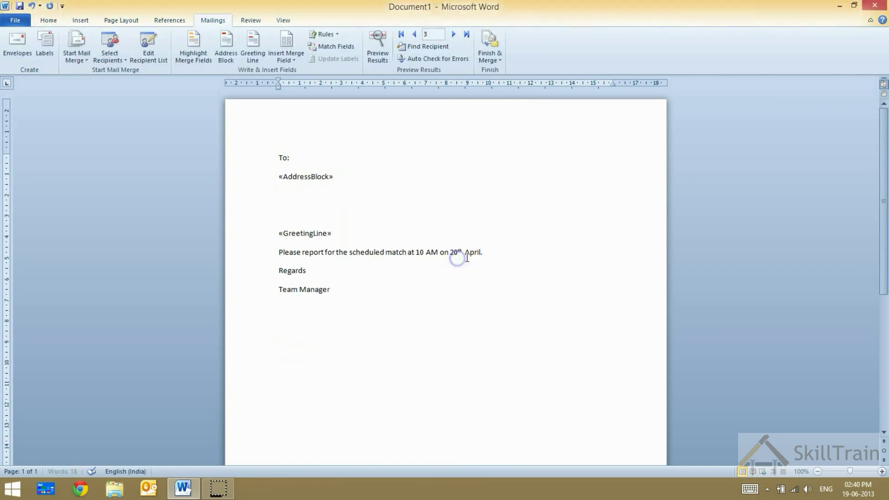
left_click(487, 50)
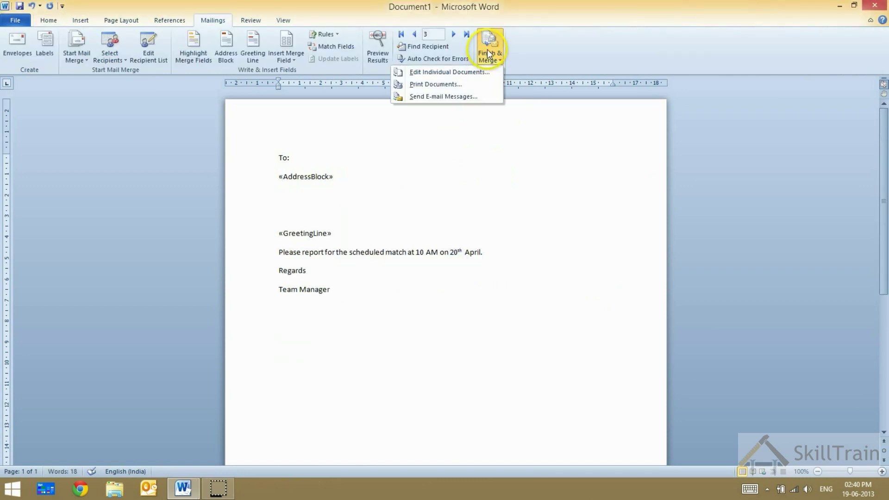
left_click(479, 88)
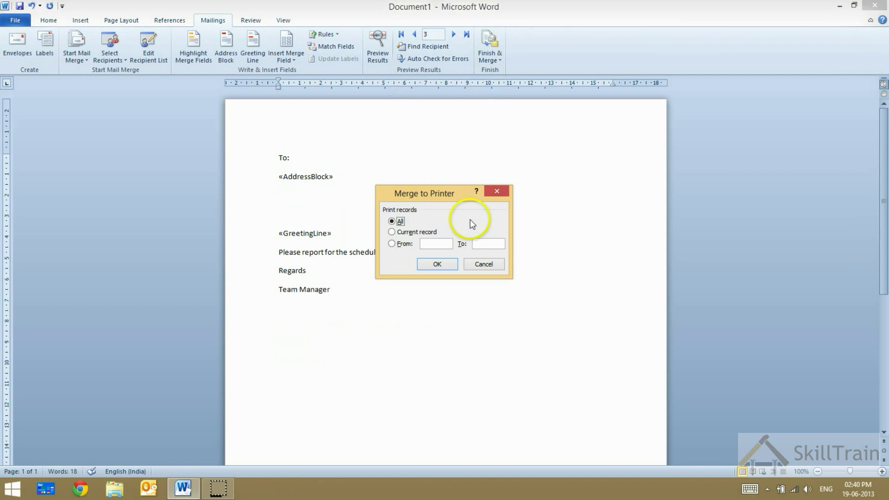
left_click(437, 264)
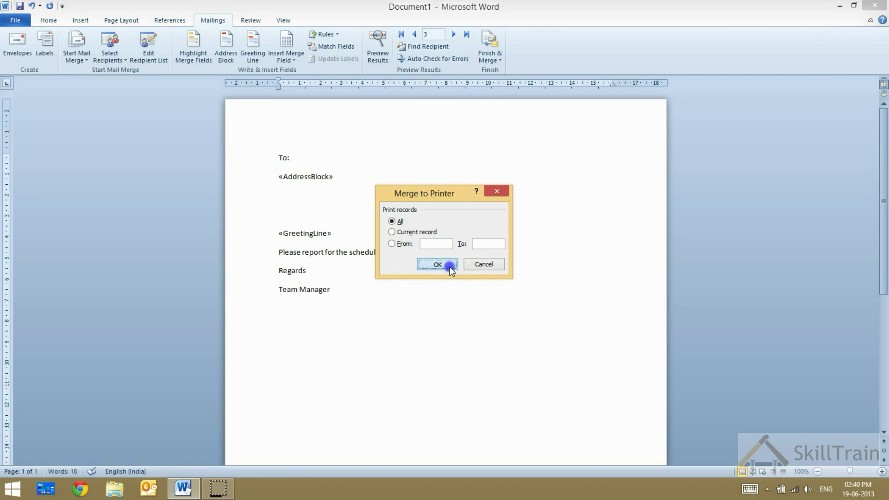
left_click(398, 149)
left_click_drag(399, 156, 387, 199)
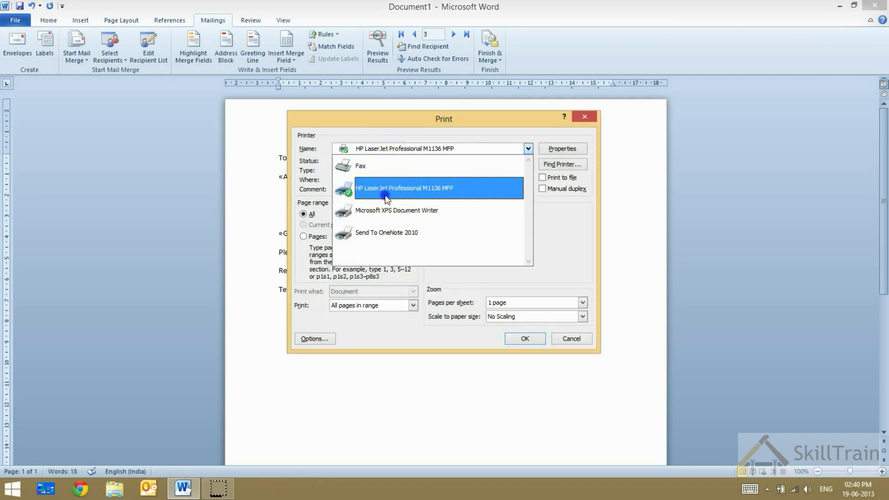
left_click(387, 199)
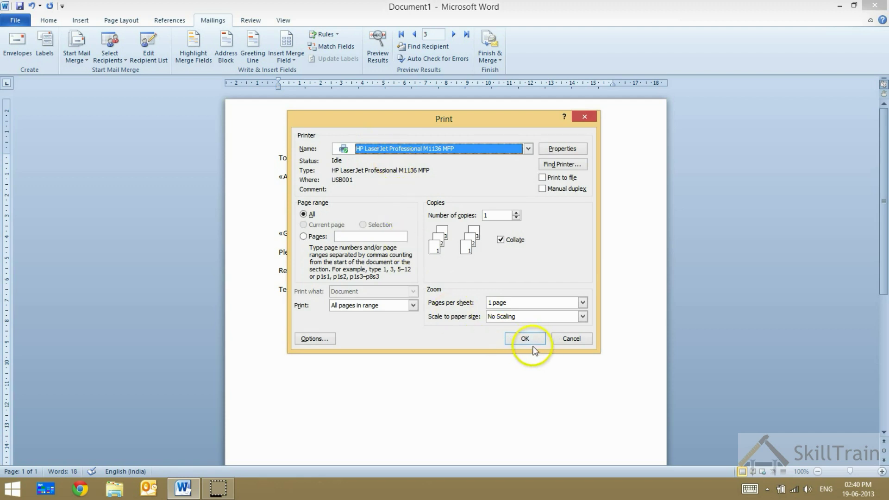
left_click(571, 339)
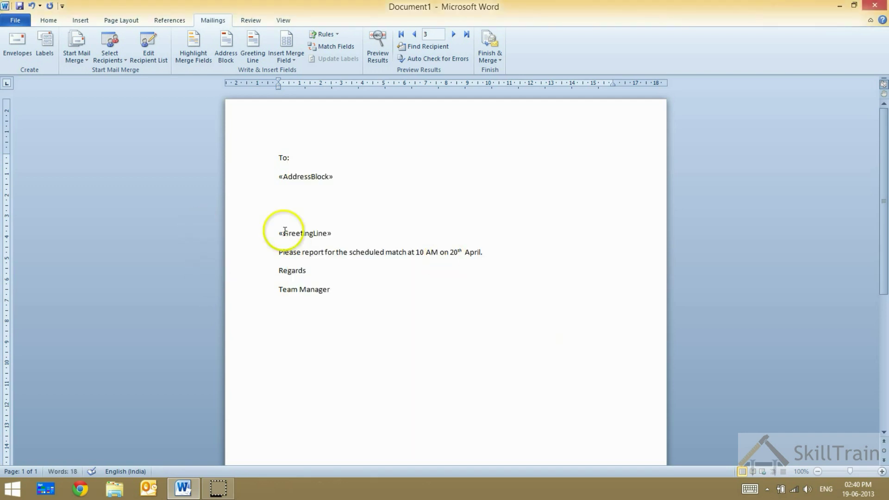